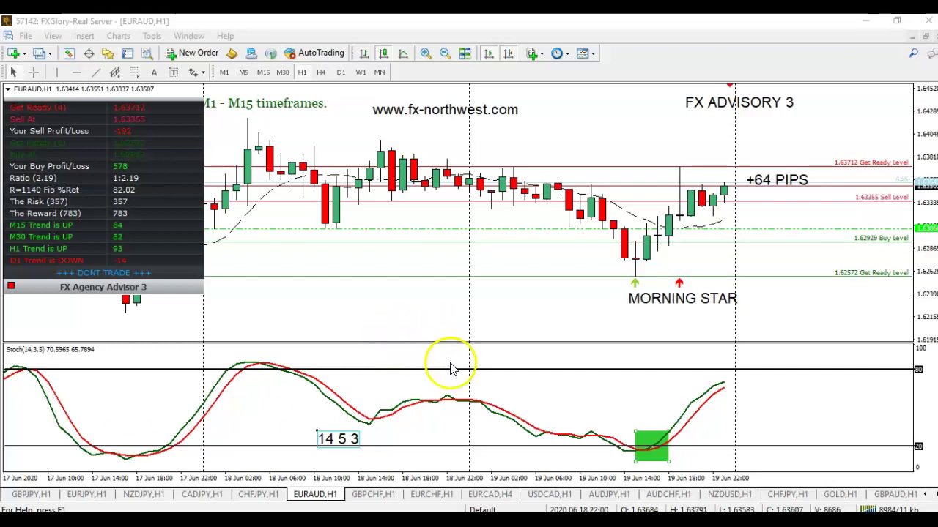
Adjust the EURAUD chart's vertical price scale, then switch to the GBPCHF H1 chart
click(463, 382)
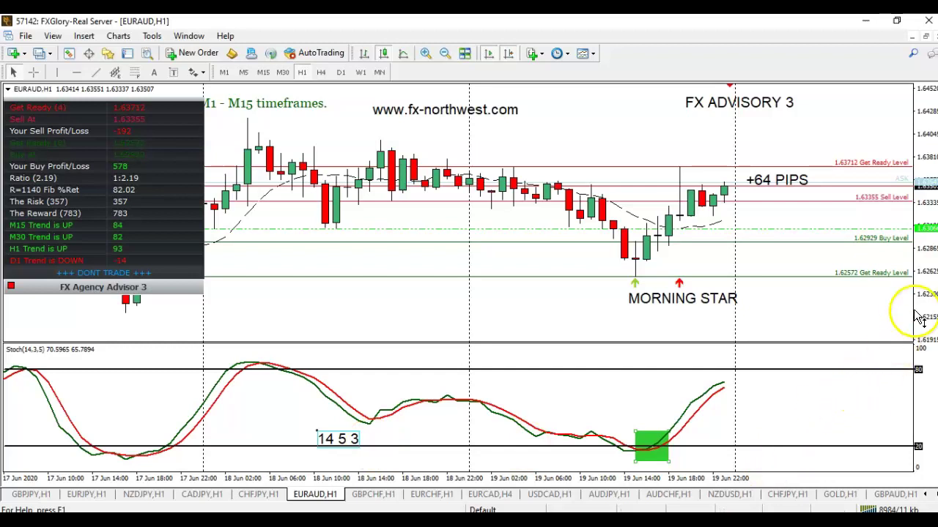
drag(921, 310, 930, 286)
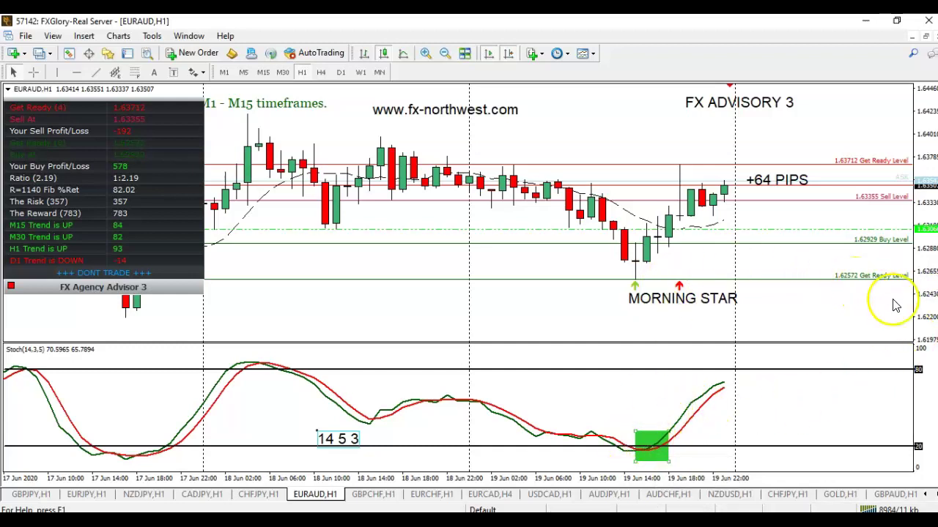
drag(915, 304, 918, 326)
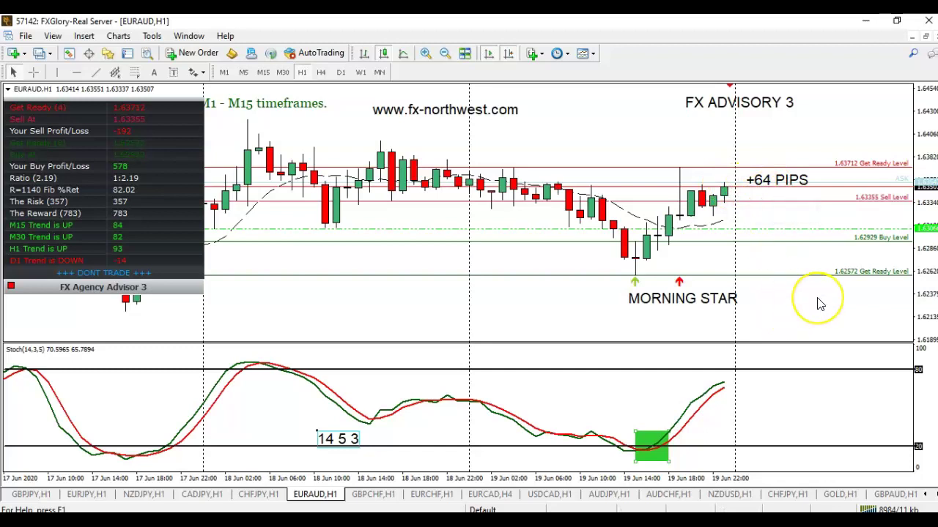
drag(921, 296, 927, 292)
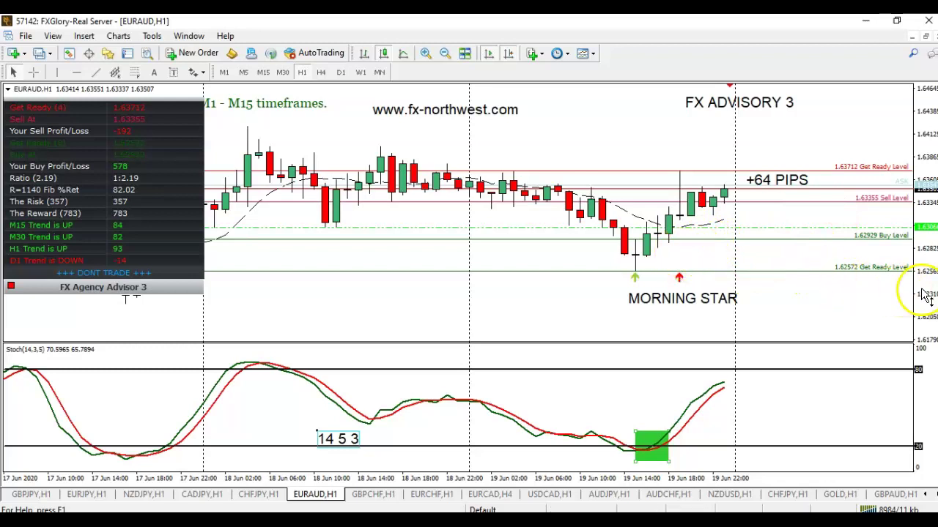
drag(921, 292, 925, 287)
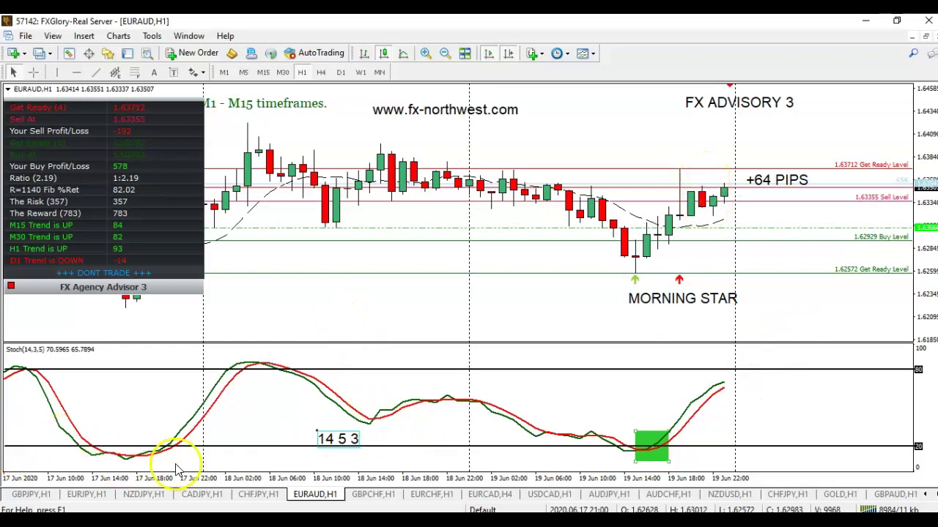
click(373, 495)
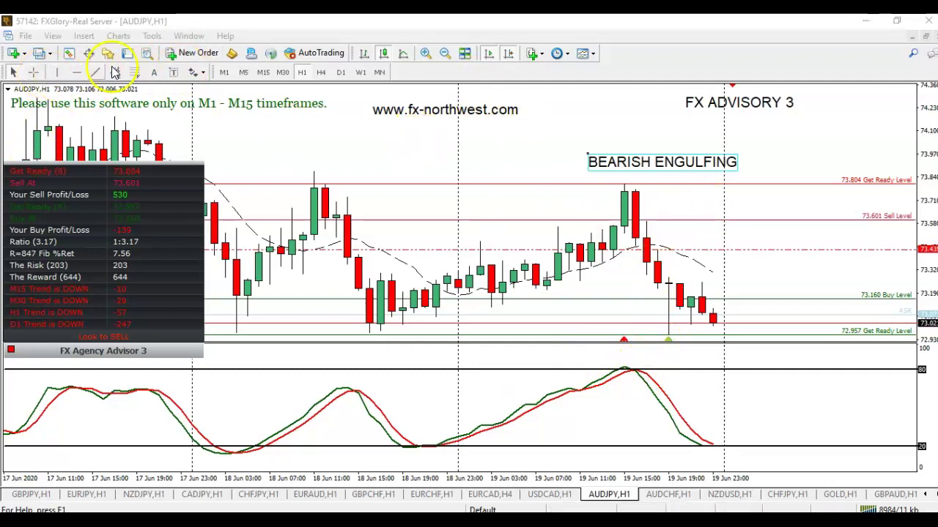
Draw a green rectangle over the stochastic overbought peak near 80 on AUDJPY
click(79, 36)
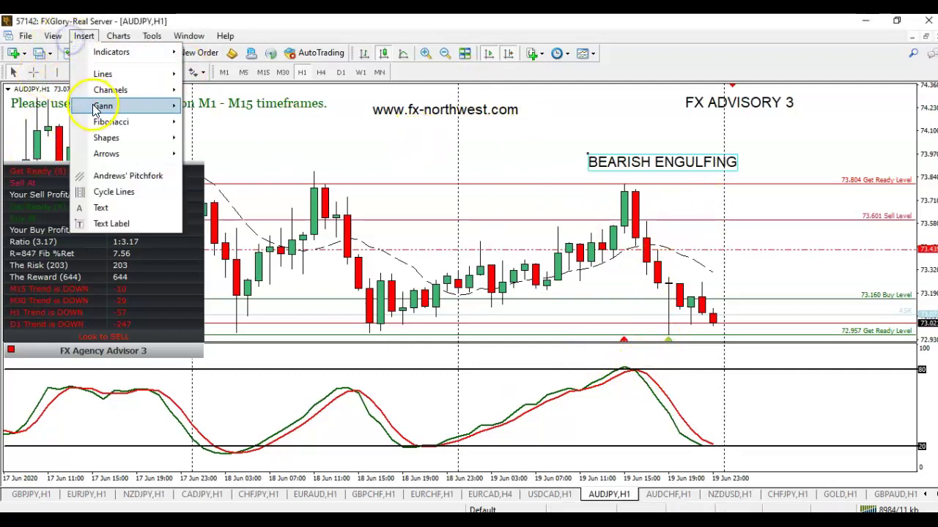
click(101, 74)
click(106, 138)
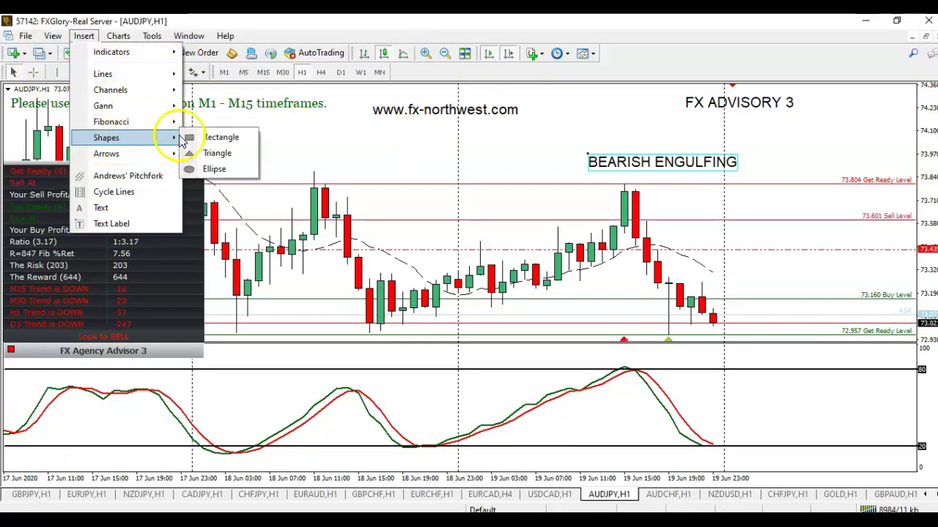
click(213, 137)
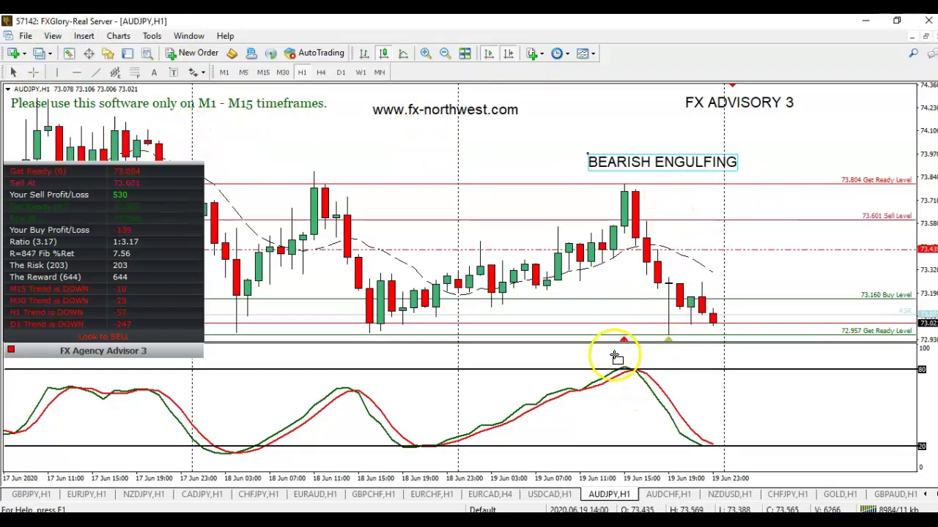
drag(627, 379, 655, 379)
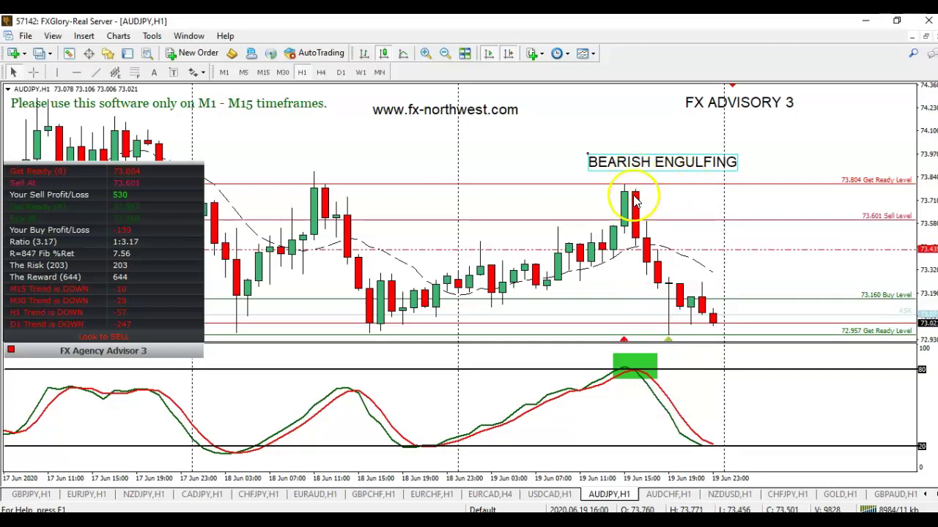
Measure the drop from the Bearish Engulfing candle with the Crosshair and compress the price scale
click(33, 72)
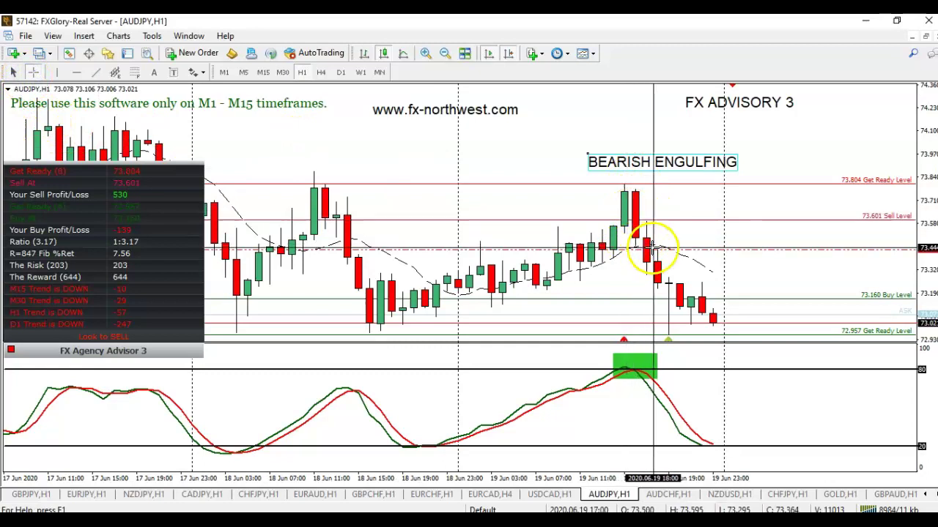
drag(648, 226, 732, 322)
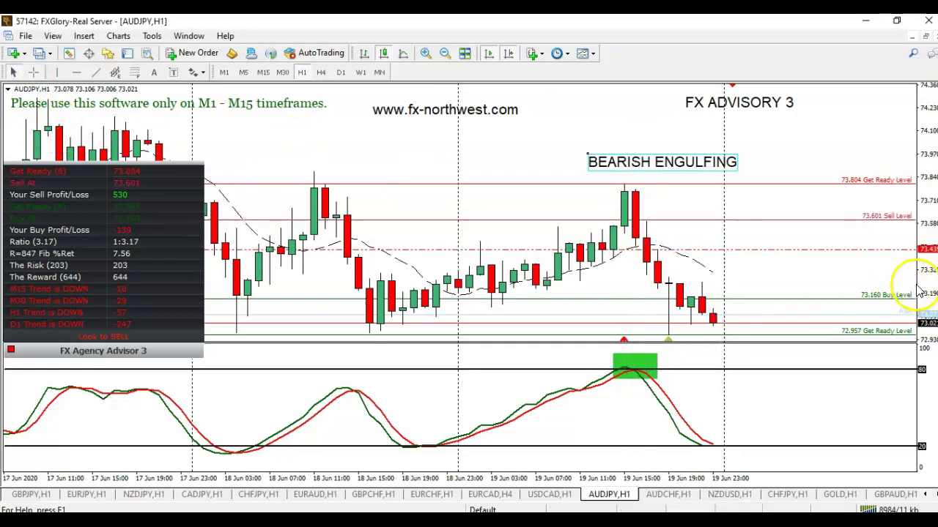
drag(924, 275, 927, 305)
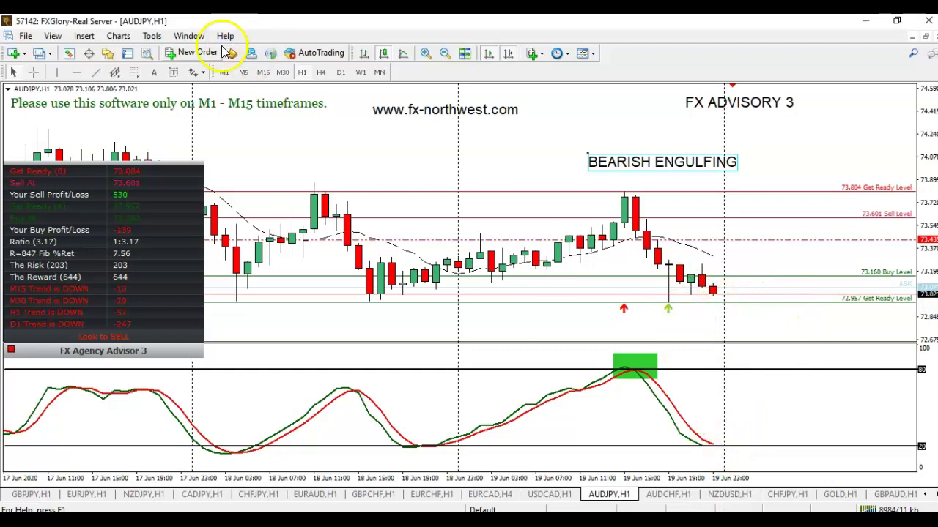
Box the latest stochastic oversold dip near 20 on AUDJPY in green, then switch to AUDCHF H1
click(84, 36)
click(117, 136)
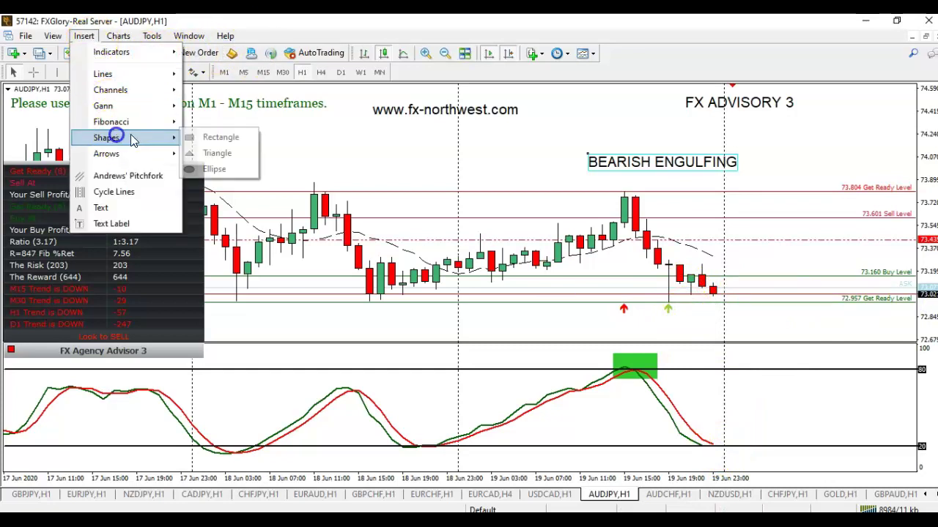
click(196, 138)
drag(703, 428, 721, 448)
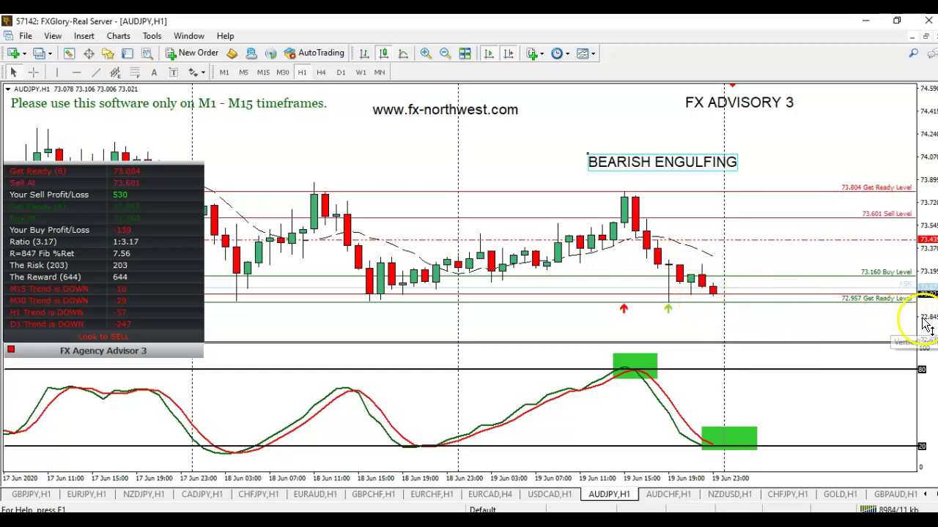
key(ctrl+F6)
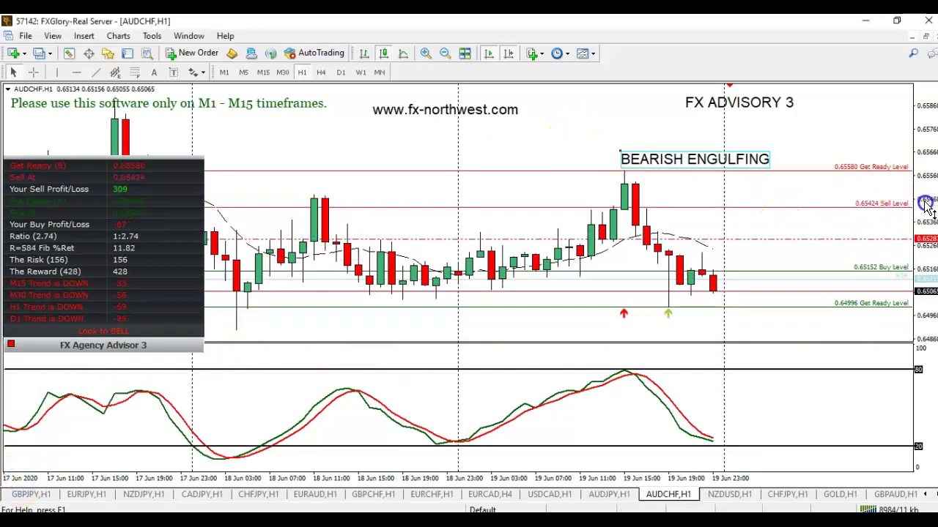
Choose the Rectangle shape to mark the AUDCHF stochastic overbought peak near 80
click(569, 151)
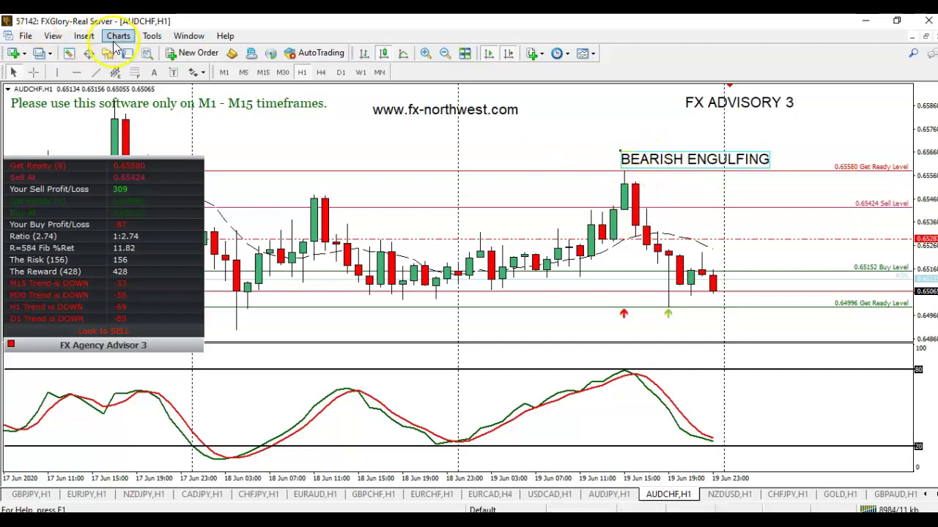
click(84, 36)
click(117, 137)
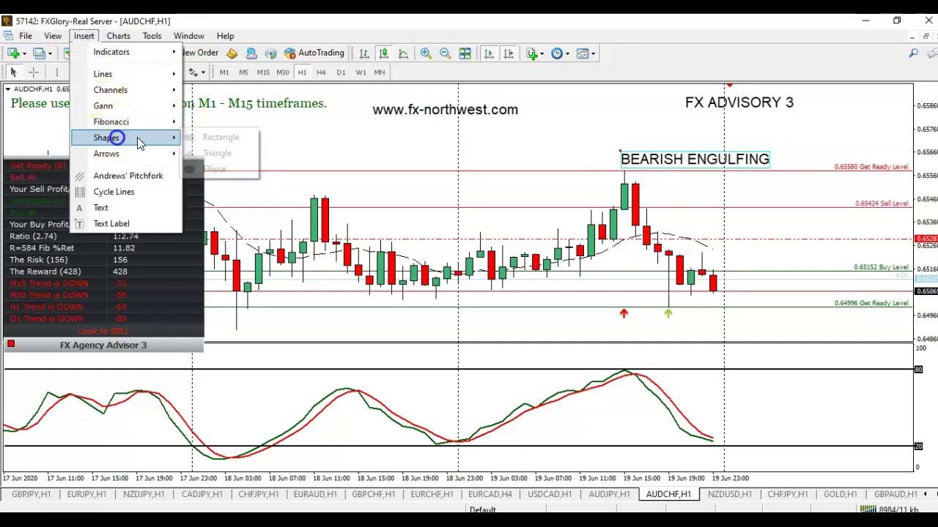
click(213, 137)
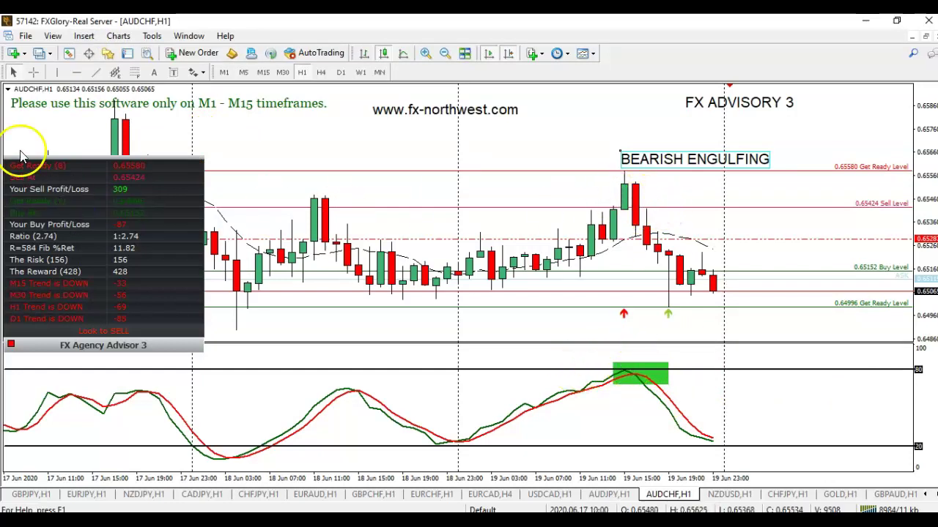
Measure the move down from the engulfing candle with the Crosshair, then switch to NZDUSD H1
click(30, 73)
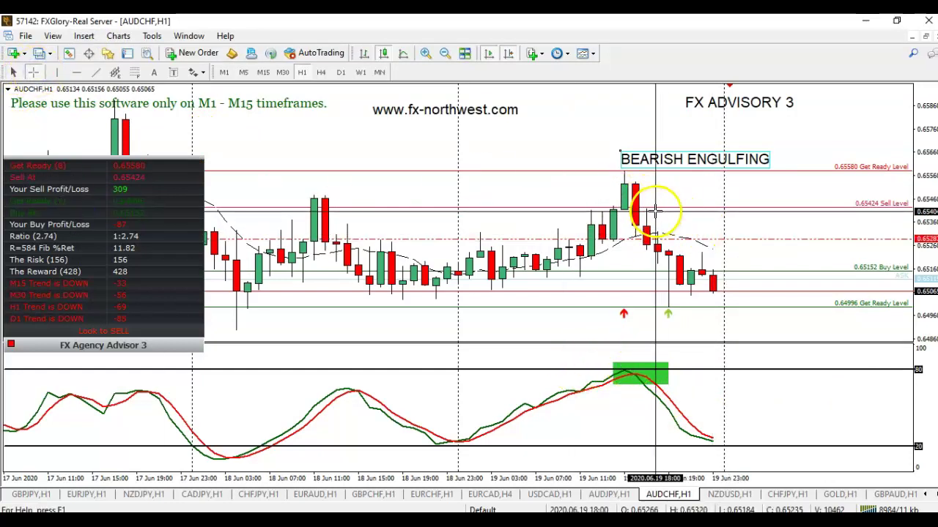
drag(650, 210, 711, 299)
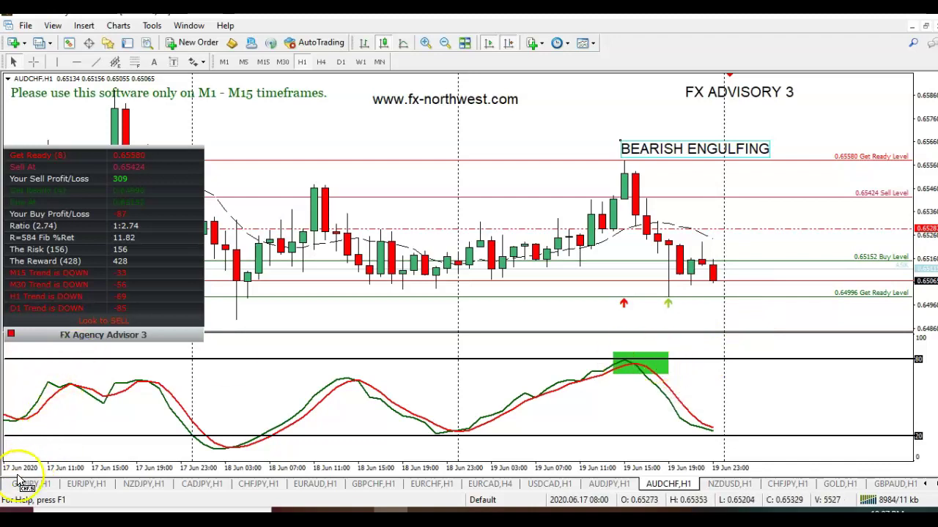
key(ctrl+Tab)
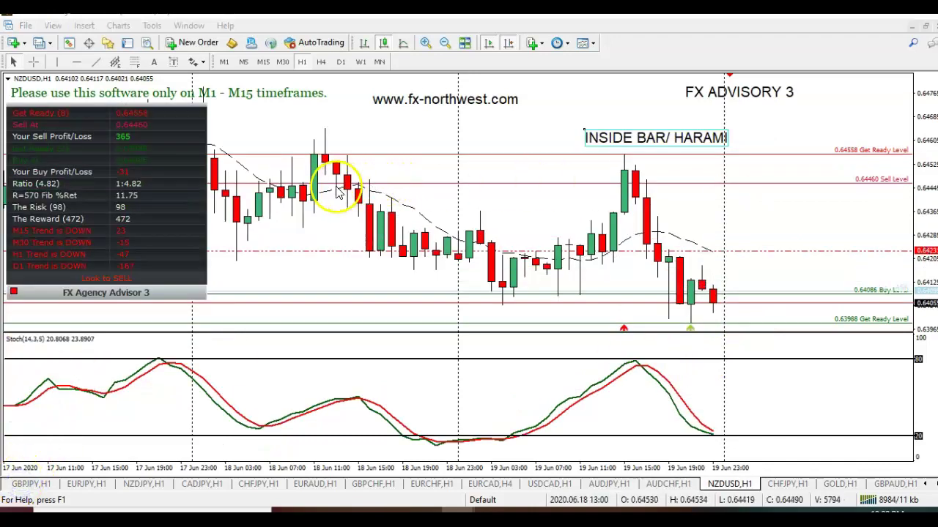
Draw a green rectangle over the NZDUSD stochastic peak at the 80 line and compress the price scale
click(637, 189)
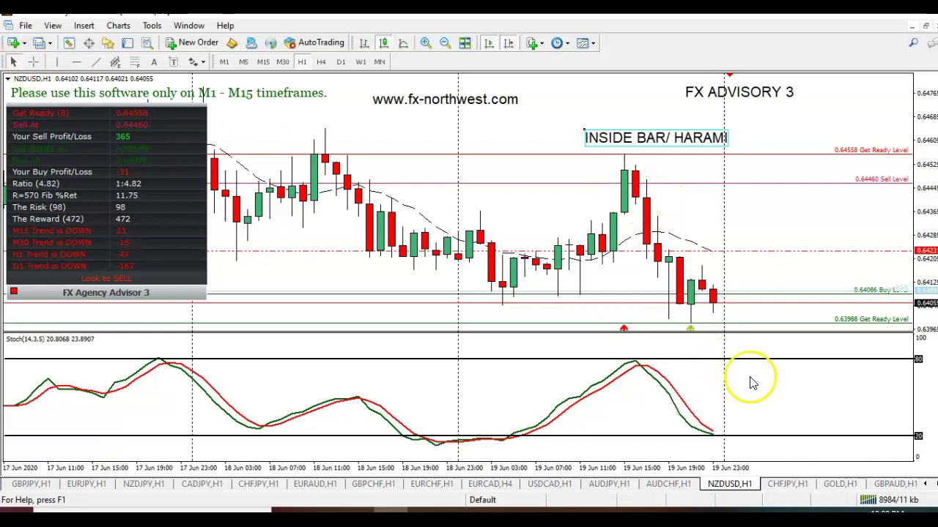
click(100, 28)
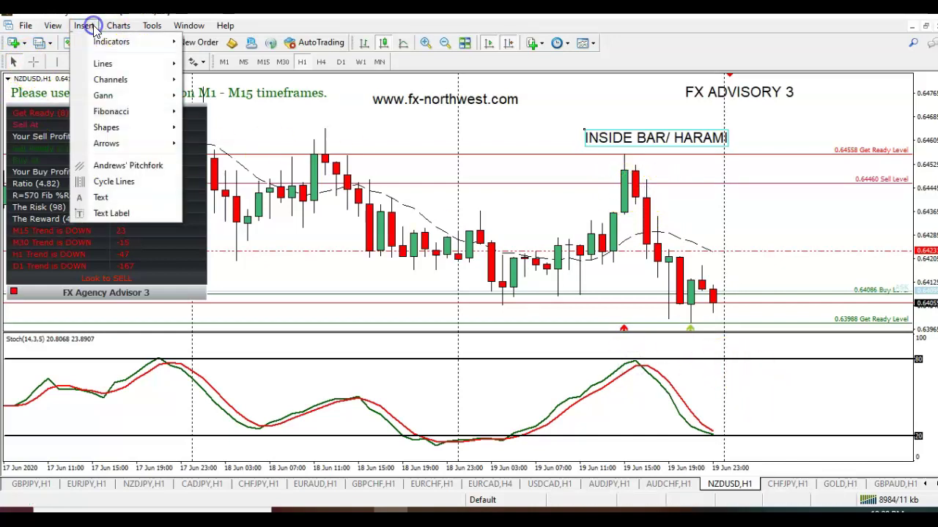
mouse_move(103, 126)
click(213, 125)
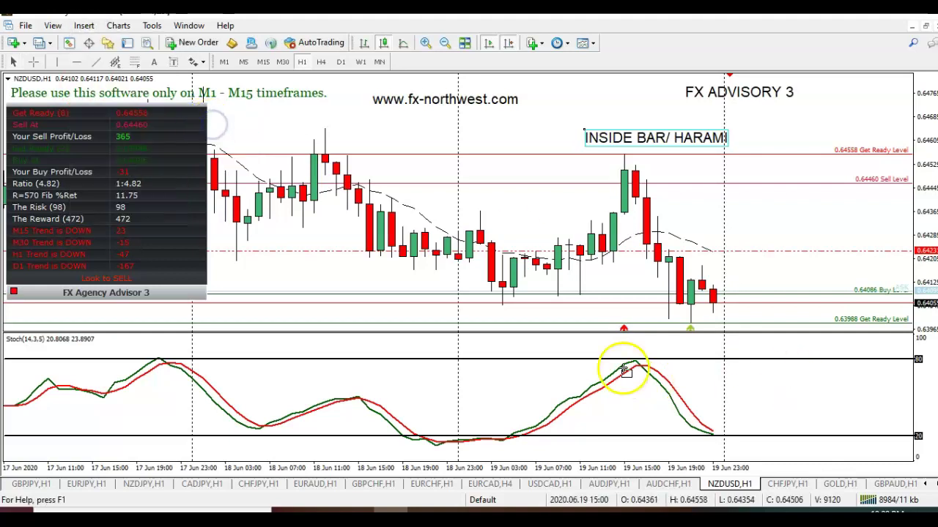
drag(625, 349, 668, 372)
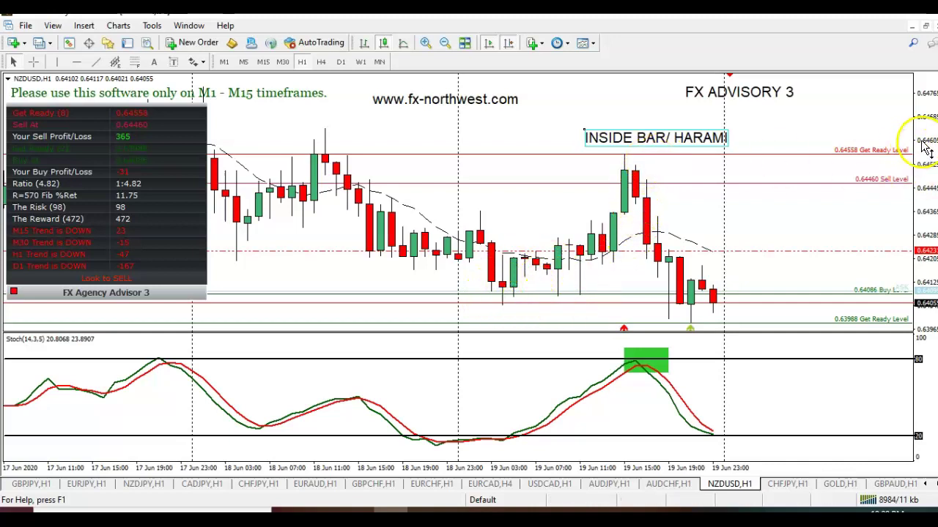
drag(921, 147, 925, 161)
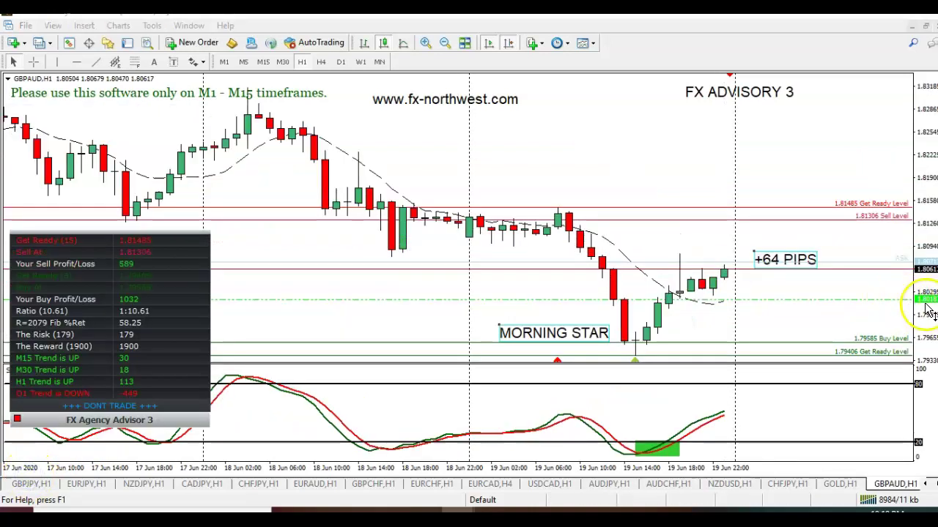
click(759, 253)
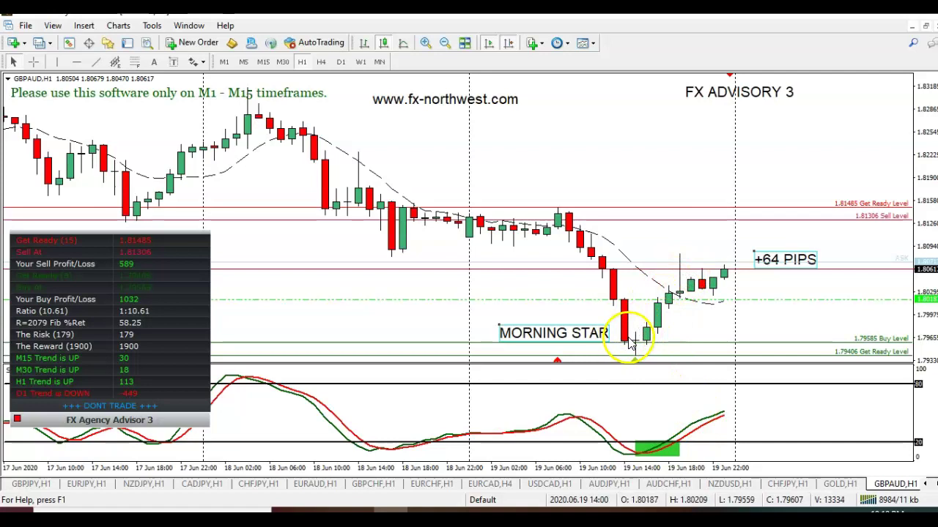
drag(926, 315, 924, 331)
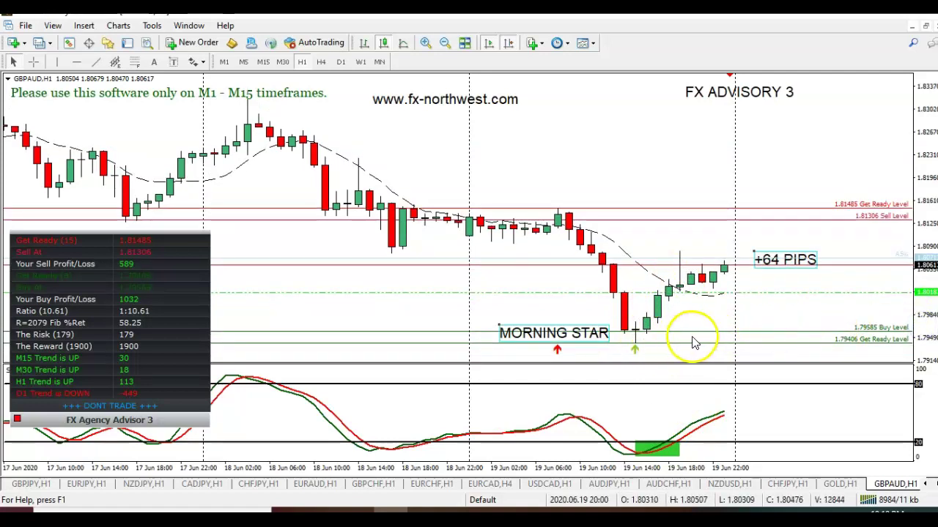
click(590, 347)
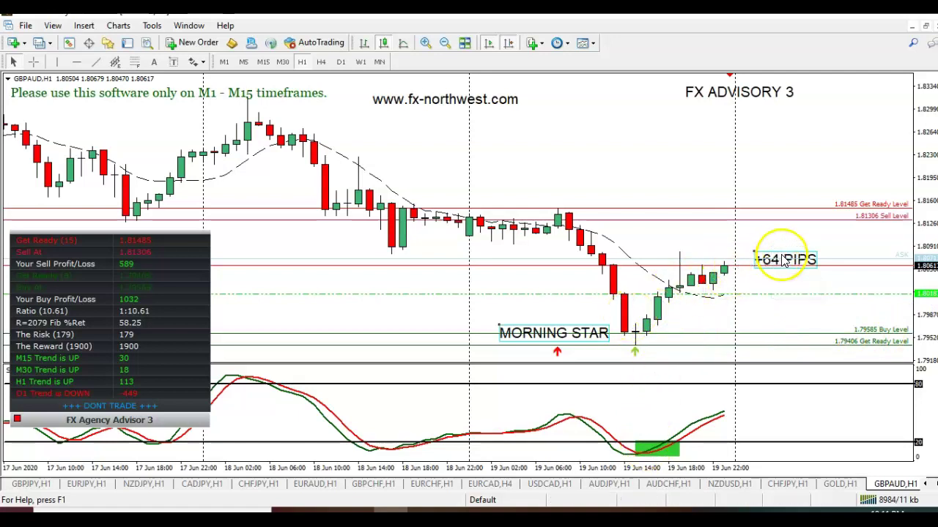
click(863, 245)
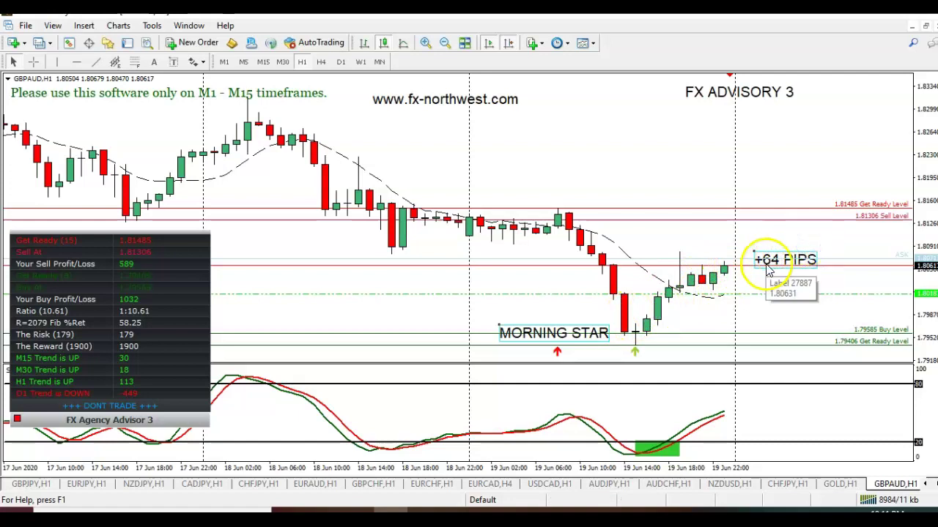
click(769, 292)
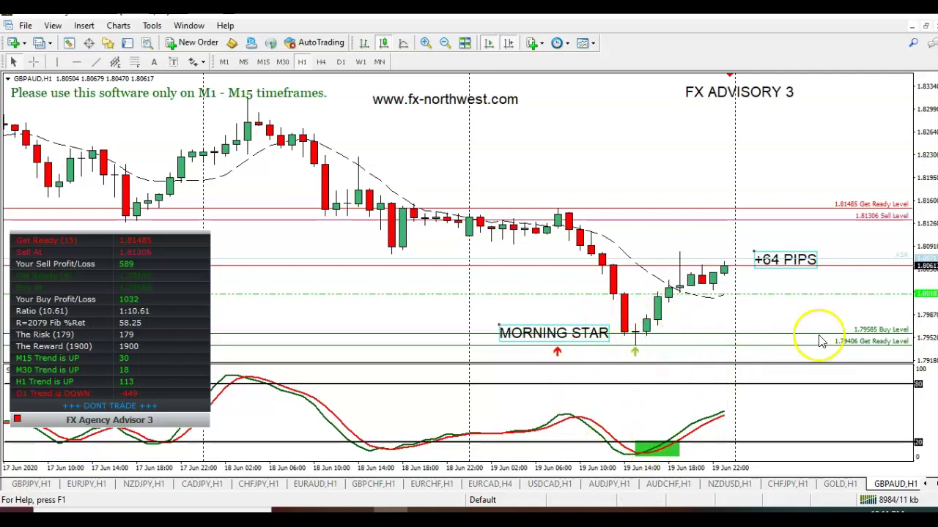
drag(924, 317, 924, 323)
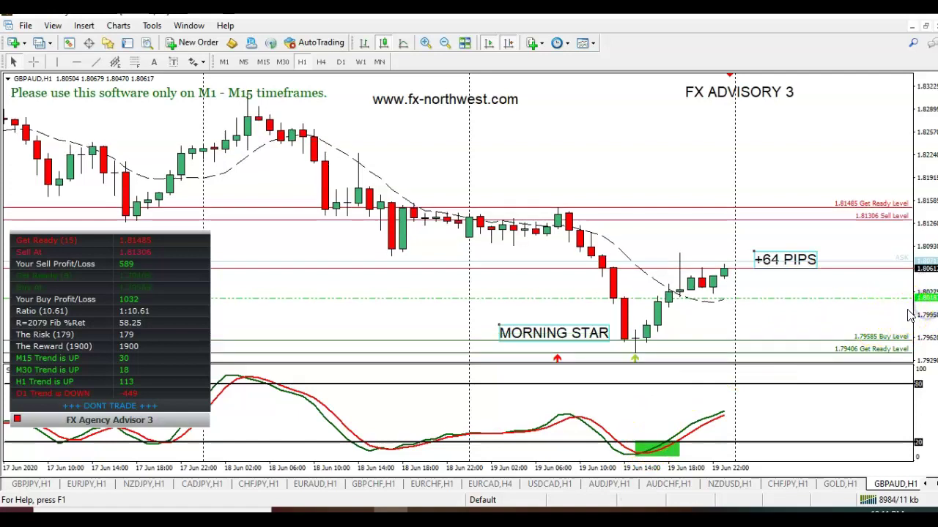